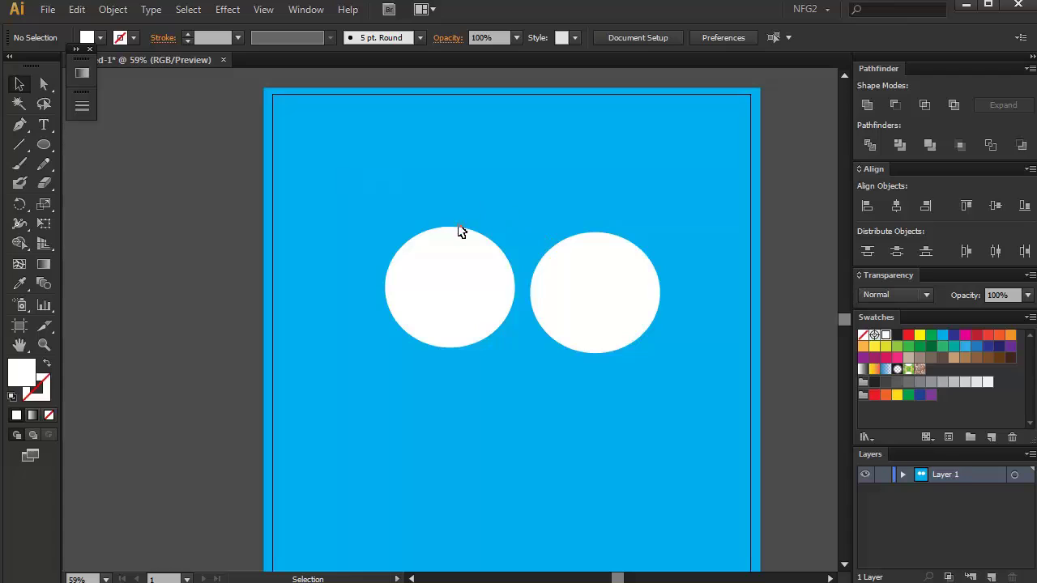
- Duplicate both white circles downward and slide the right copy over the left one
drag(438, 228, 550, 376)
click(594, 300)
click(421, 409)
- Select both overlapping lower circles together
click(394, 478)
click(486, 405)
click(459, 397)
click(539, 428)
drag(405, 429, 509, 396)
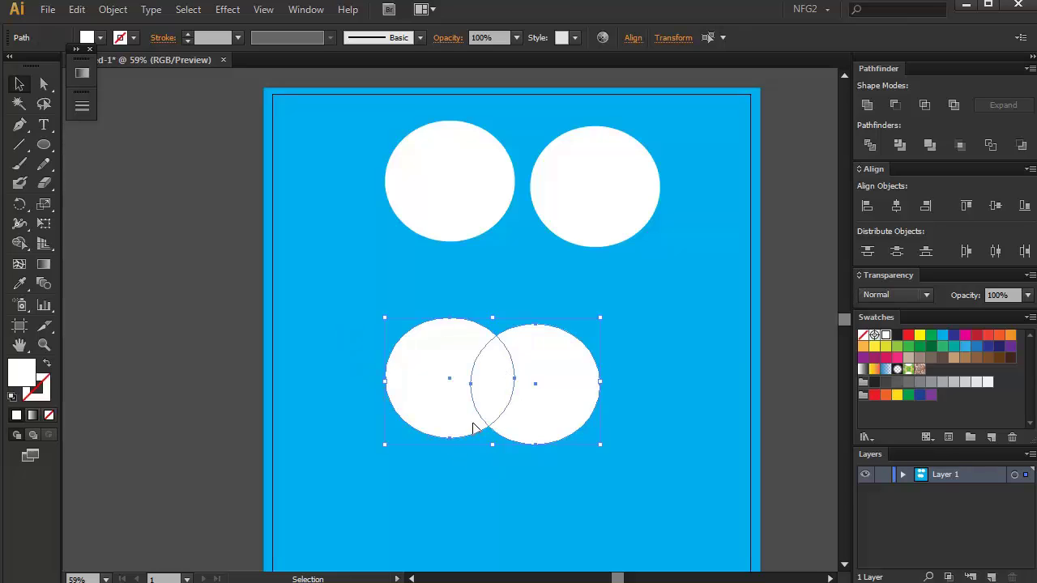
click(459, 492)
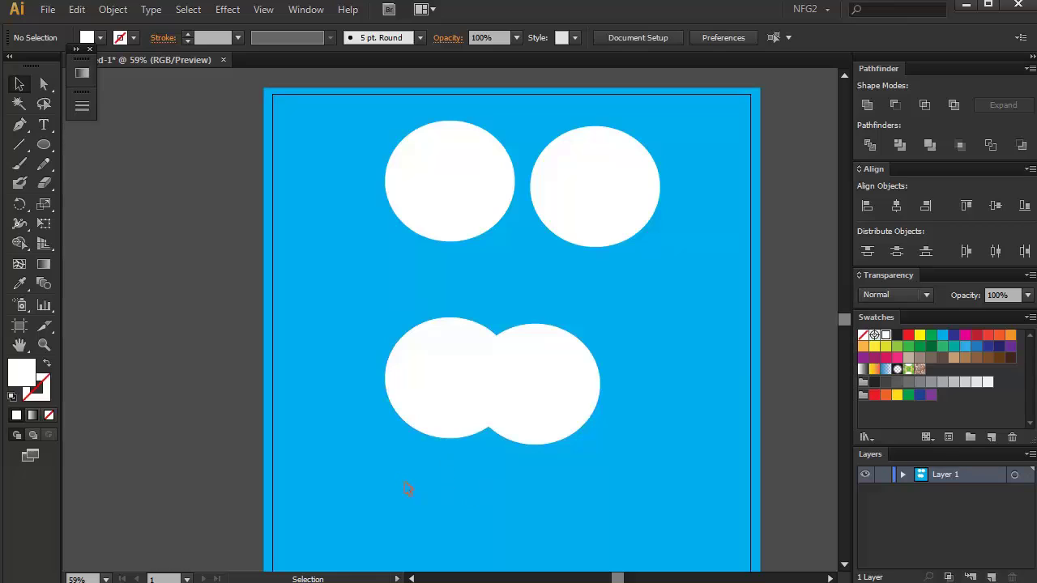
drag(404, 480, 615, 369)
- Unite the two overlapping lower circles into one shape with the Shape Builder (Shift+M)
key(shift+m)
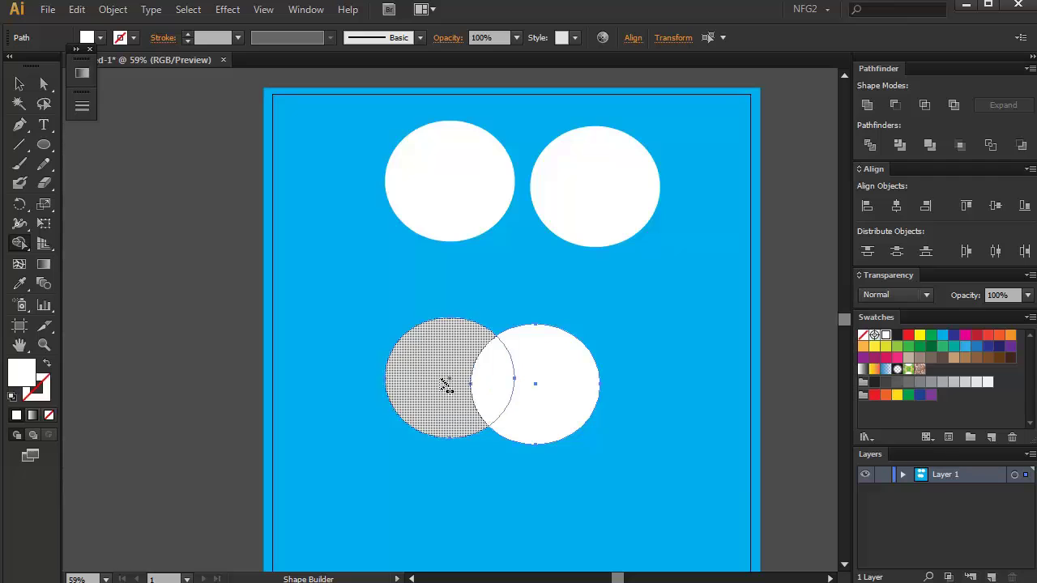
mouse_move(332, 367)
mouse_down()
mouse_move(688, 385)
mouse_move(826, 380)
mouse_move(500, 400)
mouse_move(577, 392)
mouse_move(590, 380)
mouse_move(581, 415)
mouse_move(593, 371)
mouse_move(589, 401)
mouse_move(464, 426)
mouse_move(378, 283)
mouse_move(451, 293)
mouse_move(600, 394)
mouse_up()
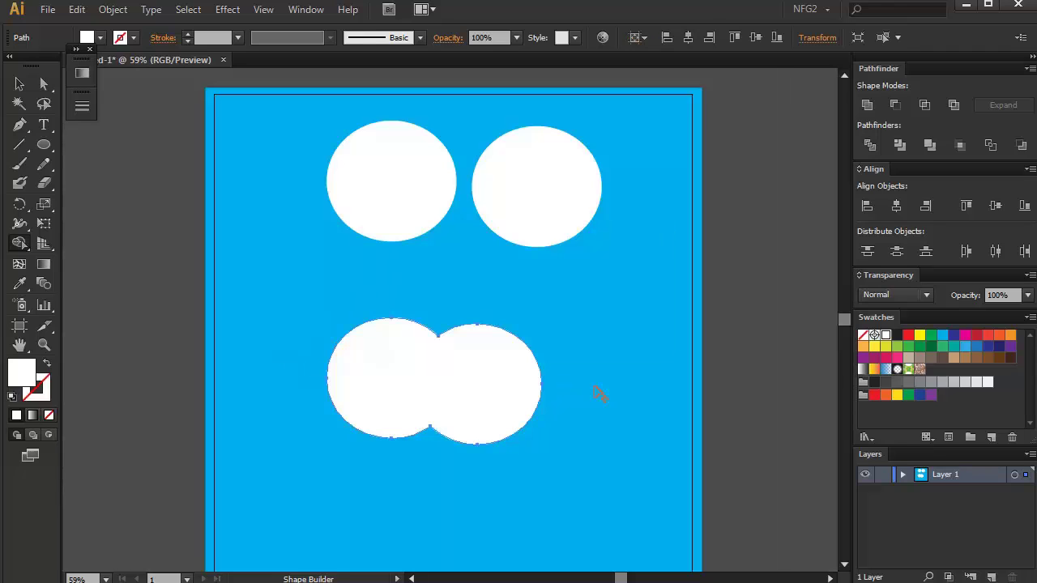
key(v)
key(ctrl+shift+a)
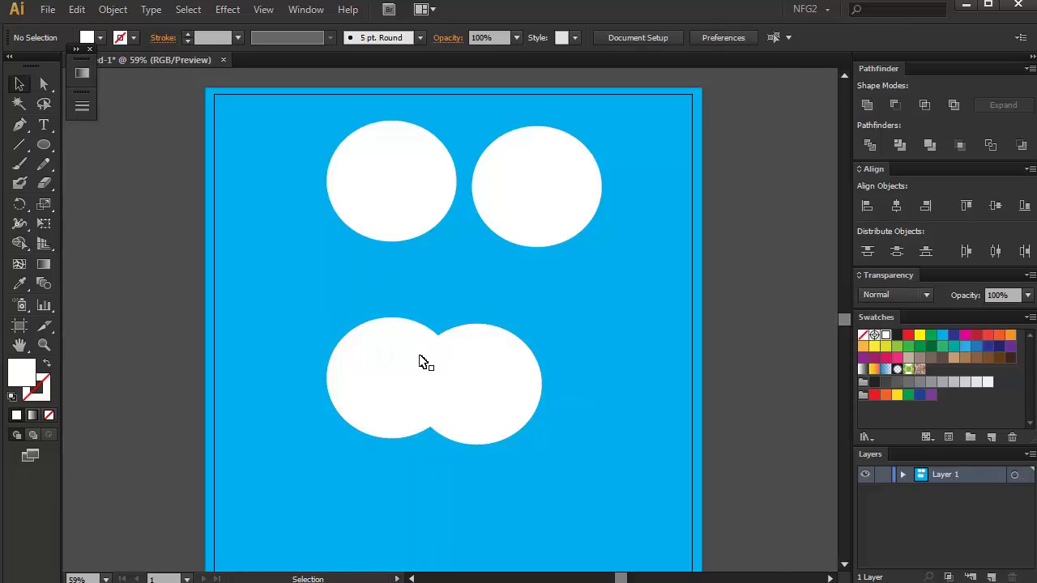
- Scale and straighten the merged two-circle shape, then move it off the artboard's right side
click(448, 382)
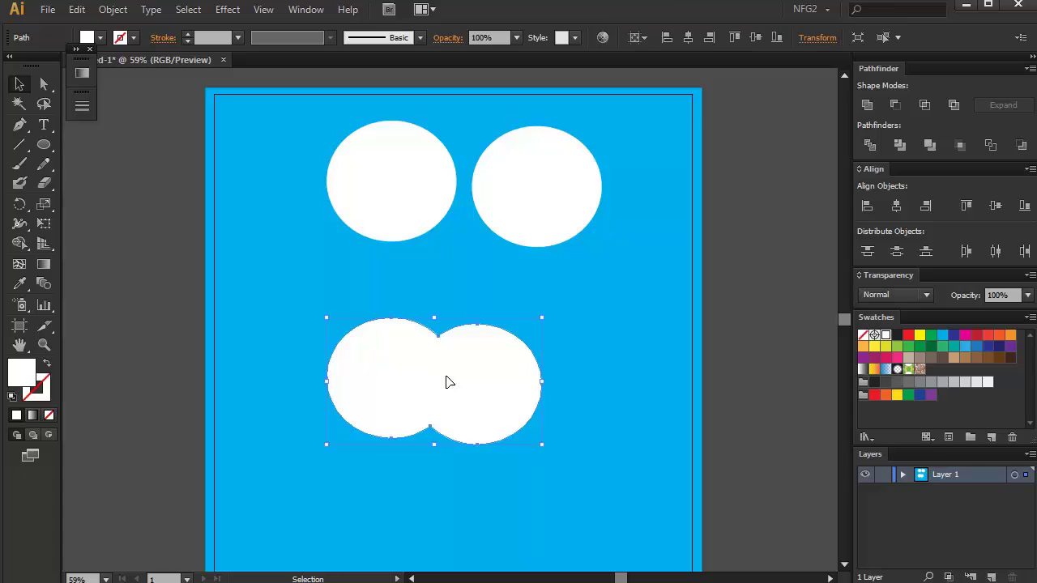
drag(507, 364, 531, 395)
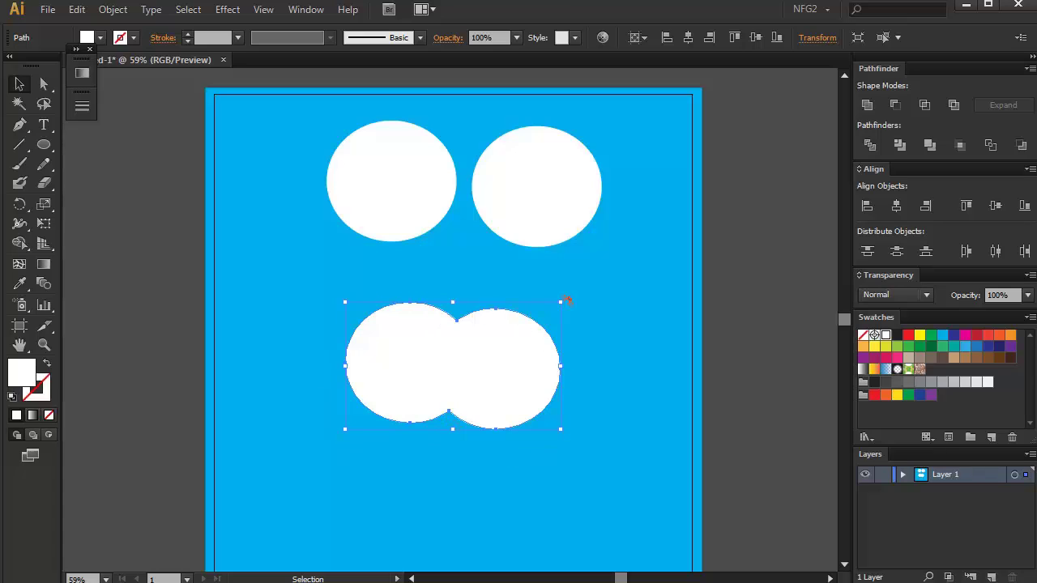
drag(561, 302, 610, 273)
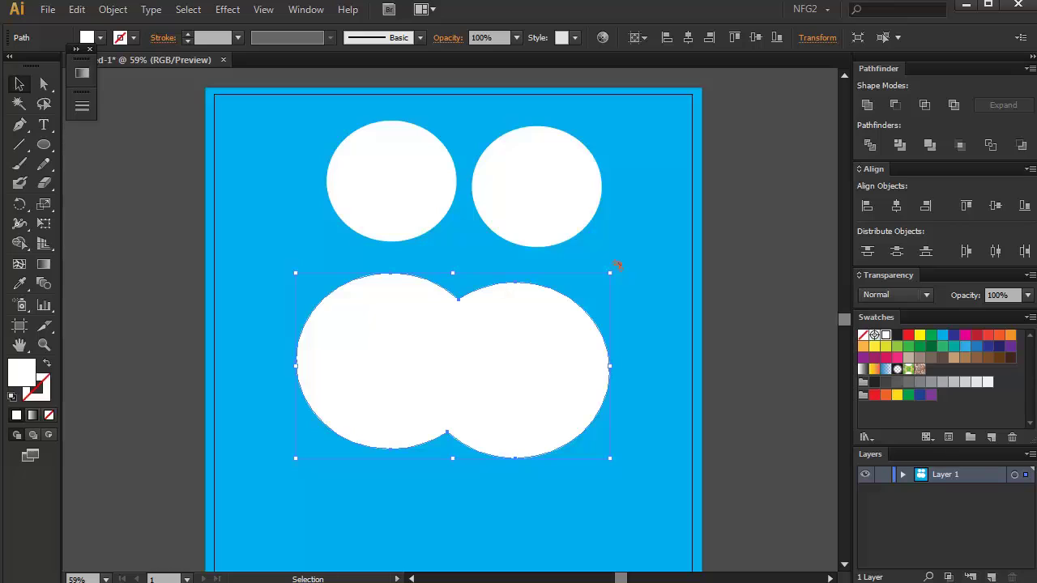
drag(616, 265, 626, 322)
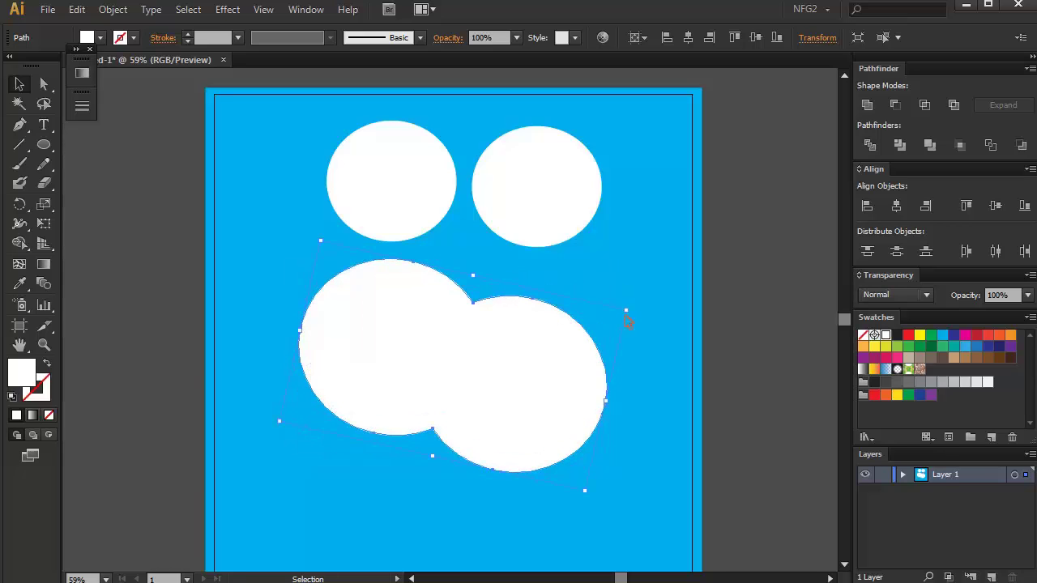
click(634, 277)
click(546, 354)
drag(636, 309, 528, 317)
click(558, 347)
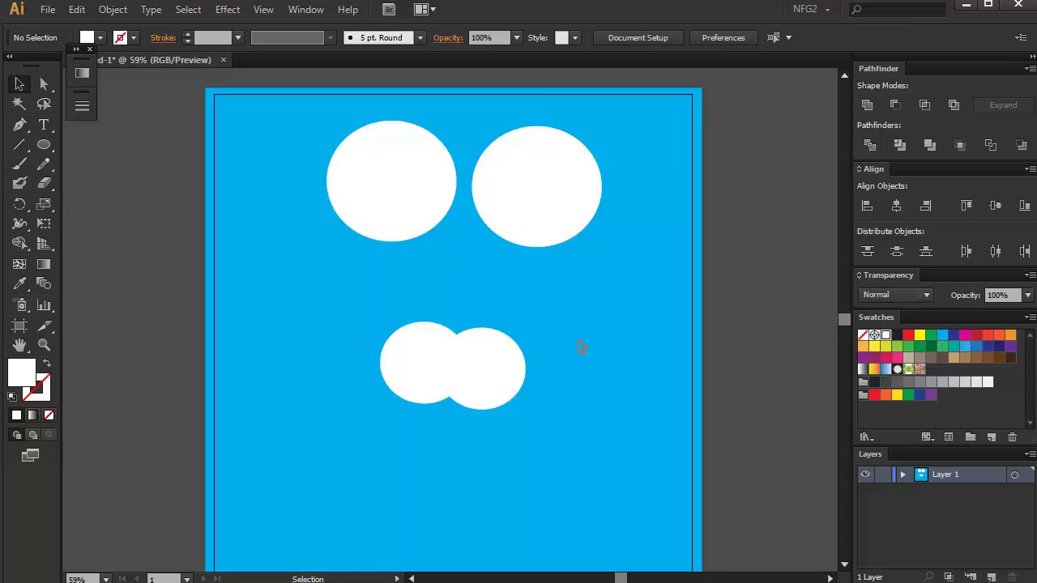
drag(496, 365, 792, 305)
- Copy the top circle pair straight down and select the new overlapping lower pair
click(1032, 55)
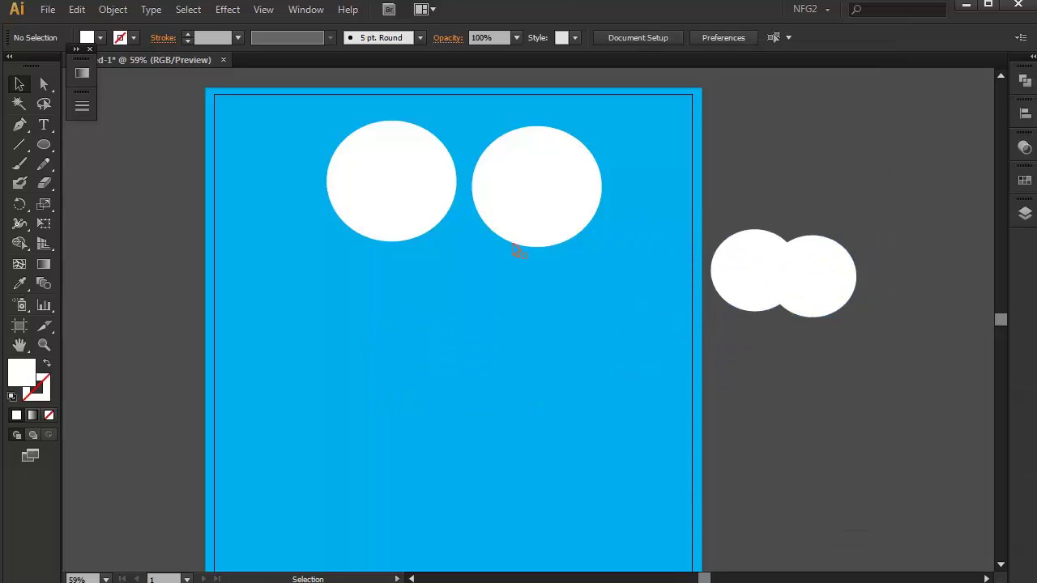
click(419, 206)
shift+click(531, 228)
drag(531, 228, 458, 406)
click(748, 405)
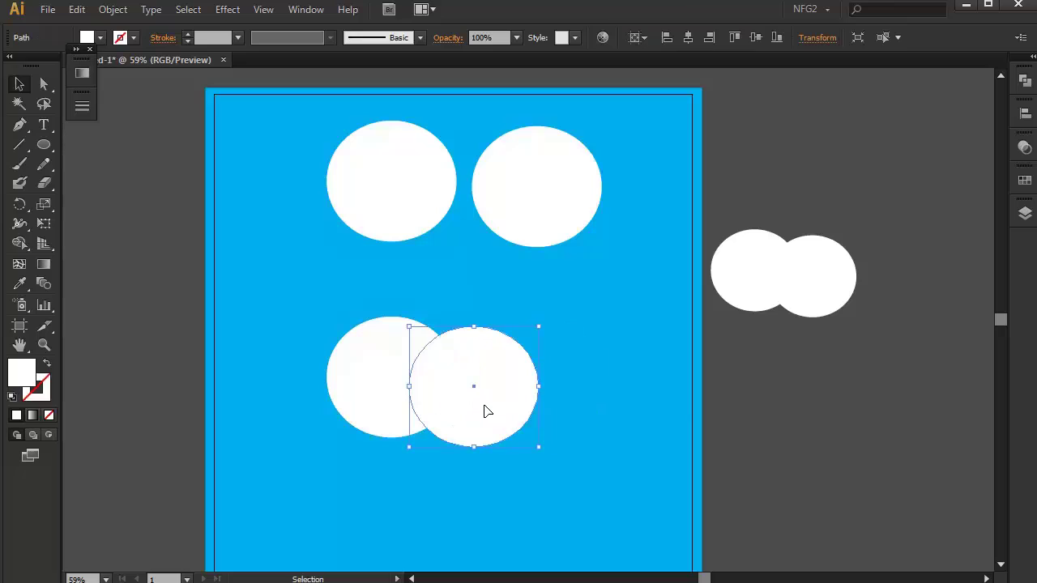
shift+click(375, 370)
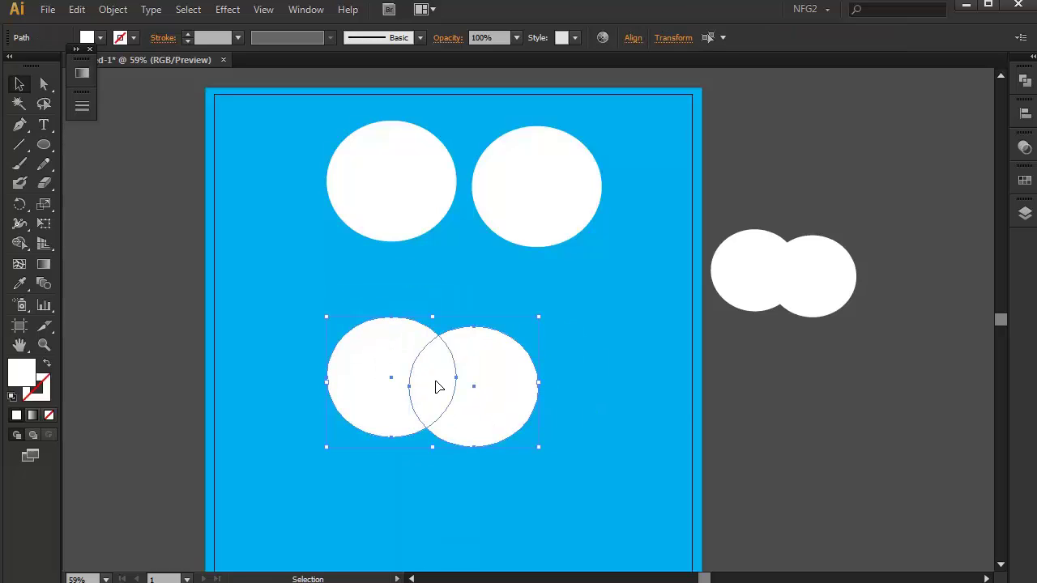
- Delete the lens-shaped overlap between the lower circles using Shape Builder with Alt
key(shift+m)
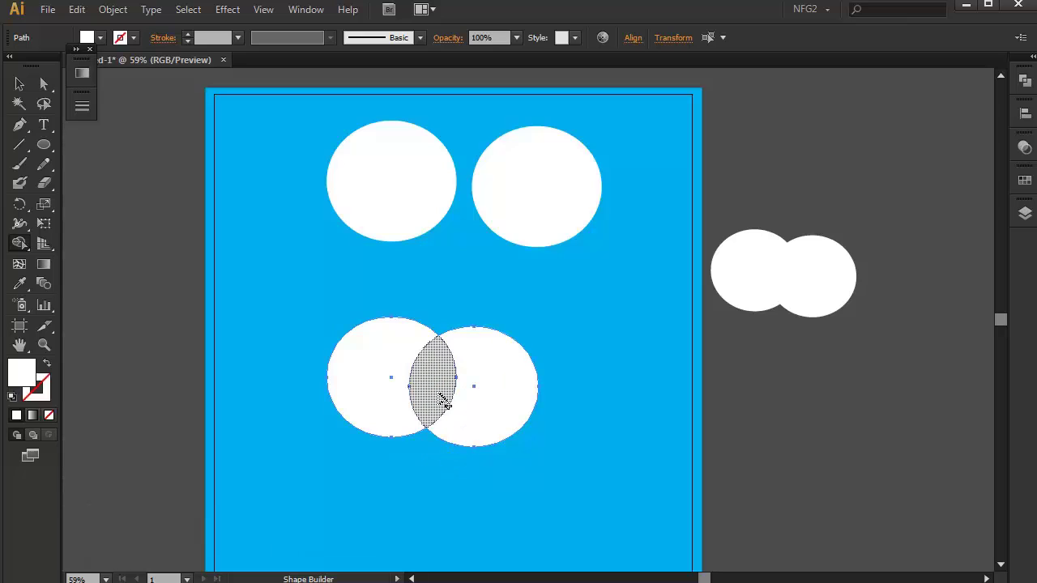
key(alt)
drag(435, 405, 456, 398)
key(ctrl+shift+a)
key(v)
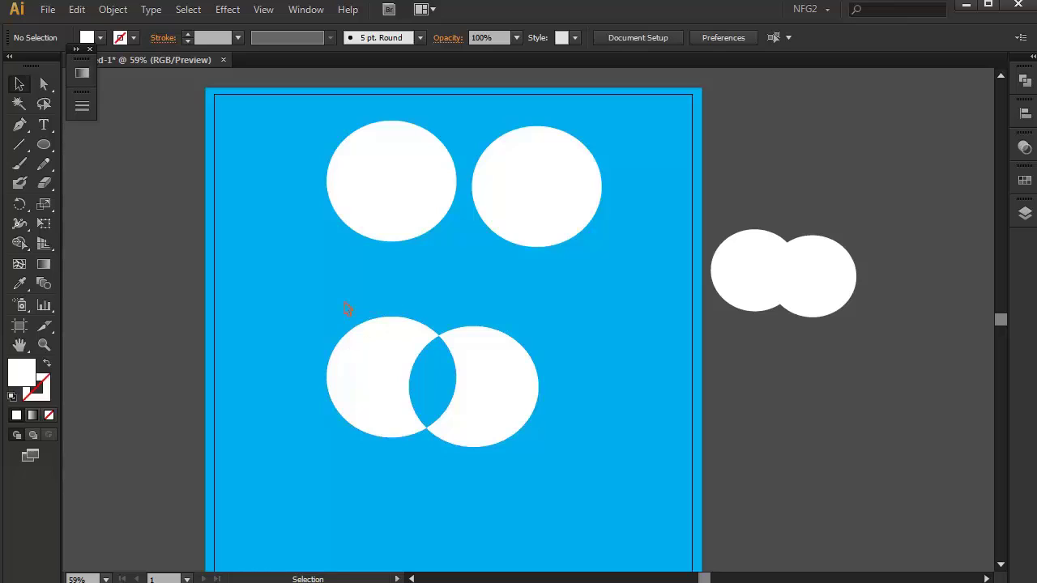
- Move the cut-out circle pair off the artboard below the merged shape and shrink it slightly
drag(308, 389, 579, 450)
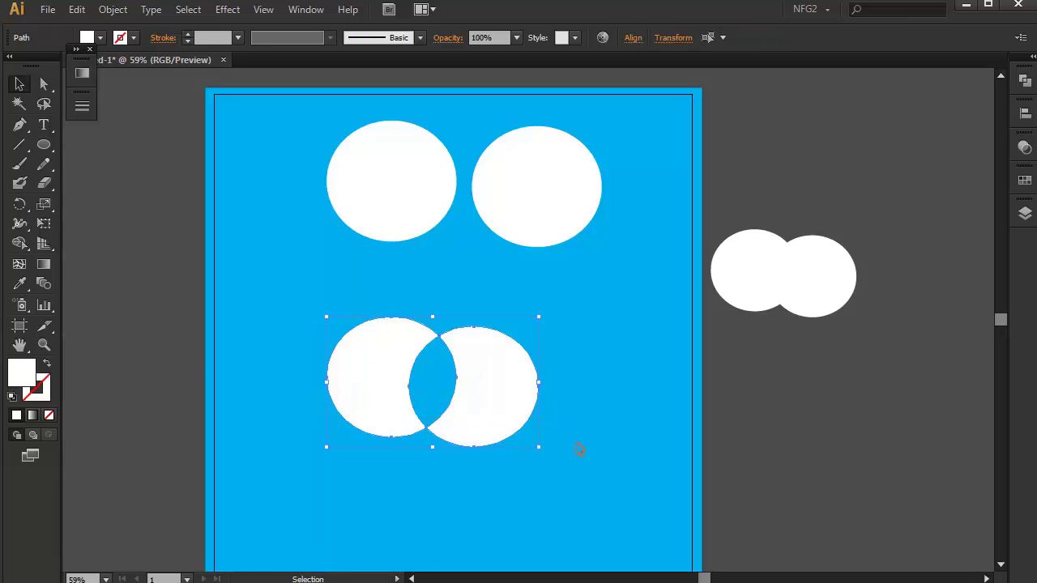
key(ctrl+shift+a)
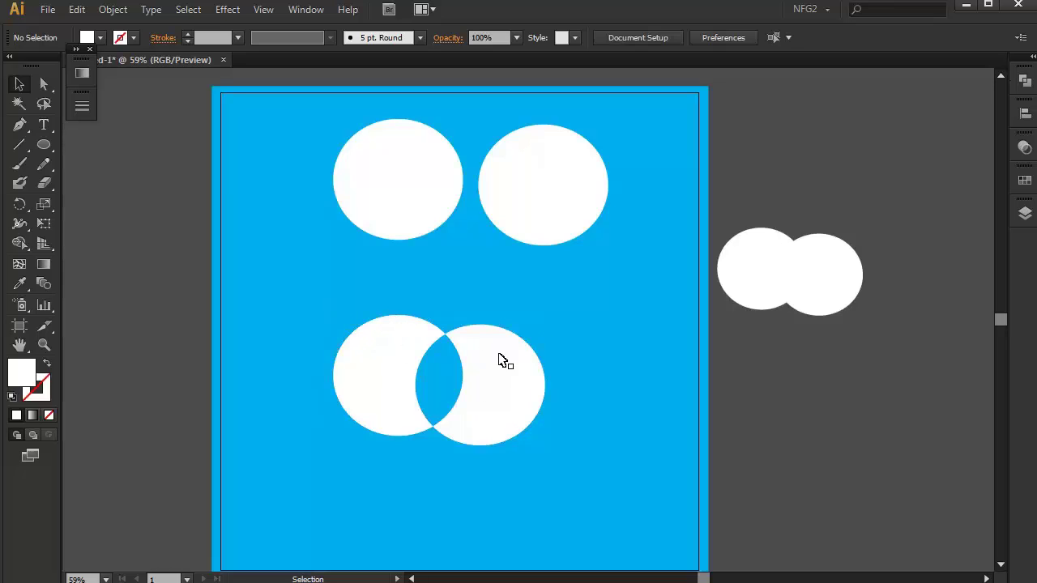
drag(318, 318, 591, 425)
drag(516, 408, 890, 427)
drag(917, 334, 896, 348)
click(376, 363)
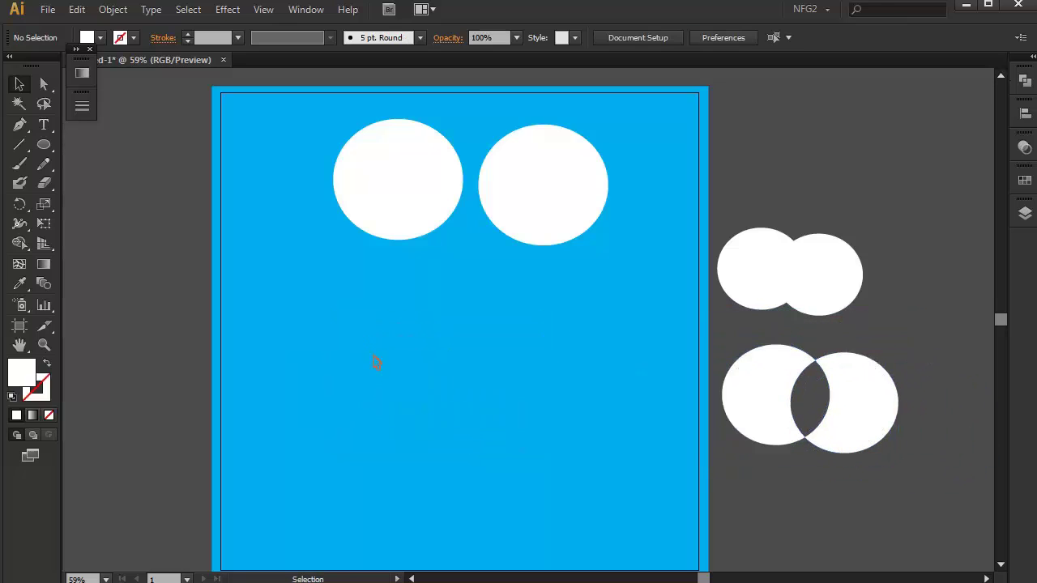
- Draw a white rounded-rectangle battery body with a tall narrow rectangle inside its left side
key(m)
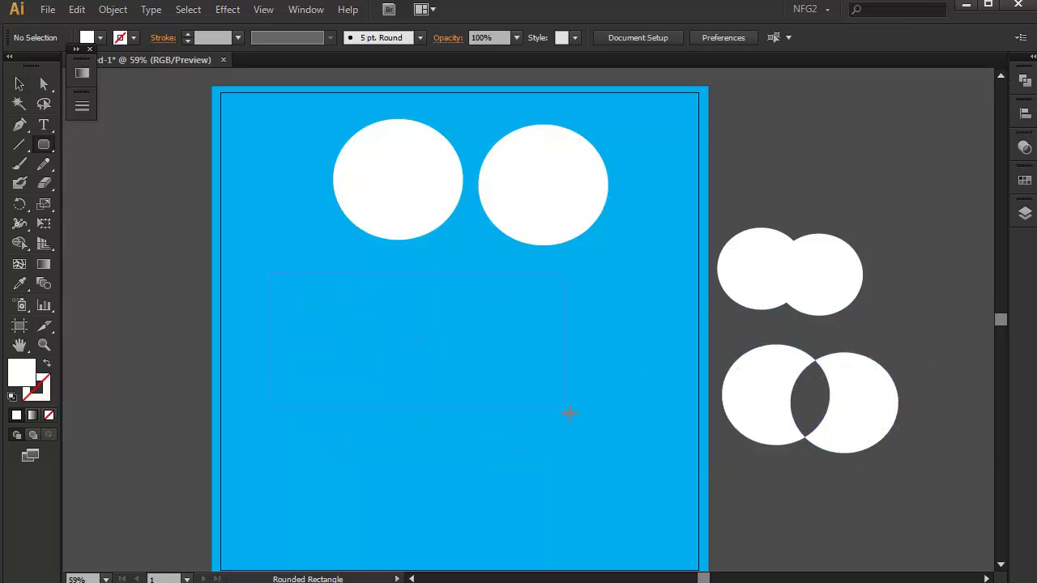
drag(567, 453, 564, 452)
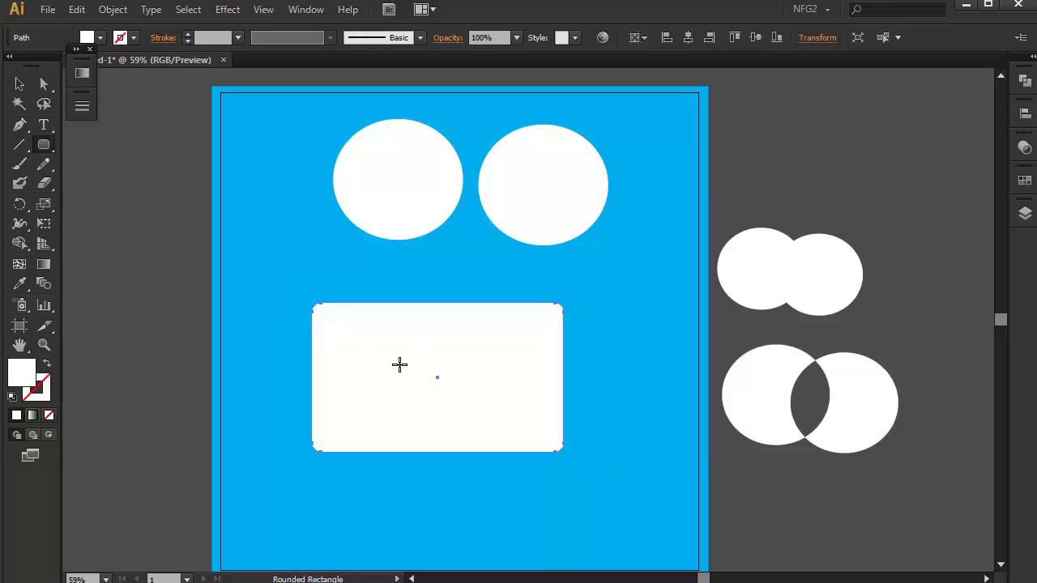
click(44, 147)
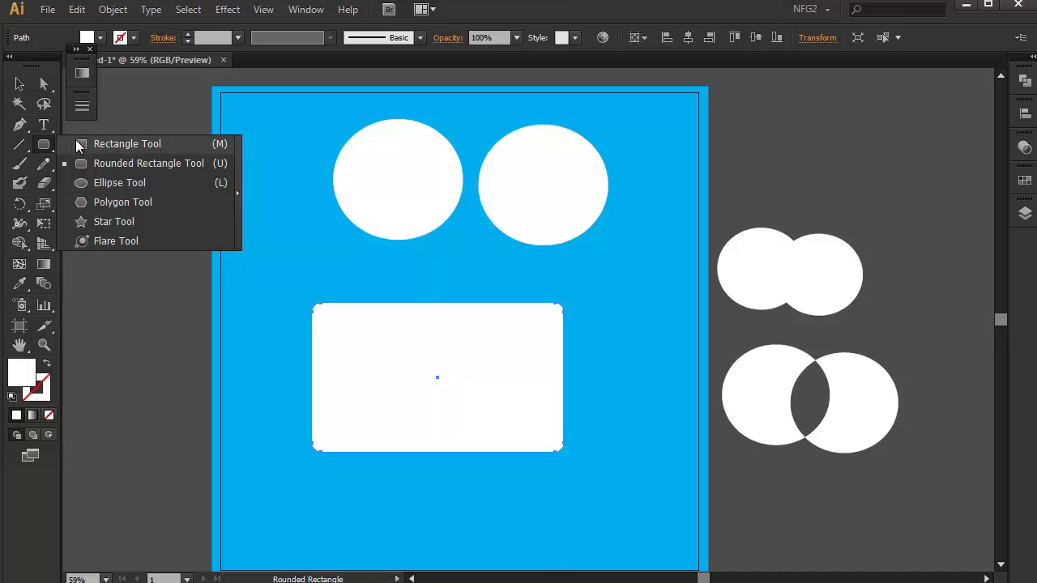
click(130, 145)
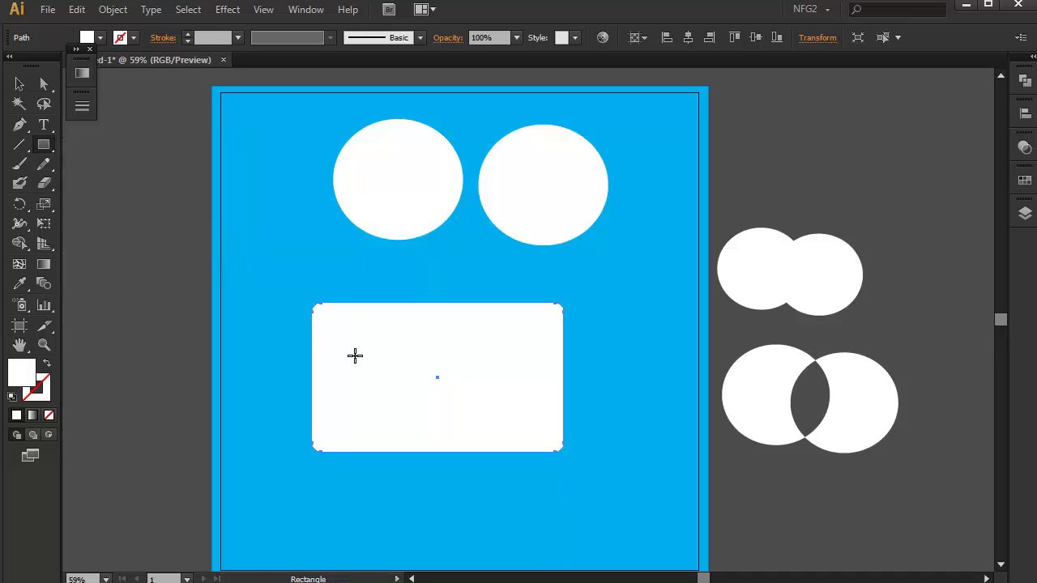
drag(339, 320, 389, 435)
key(v)
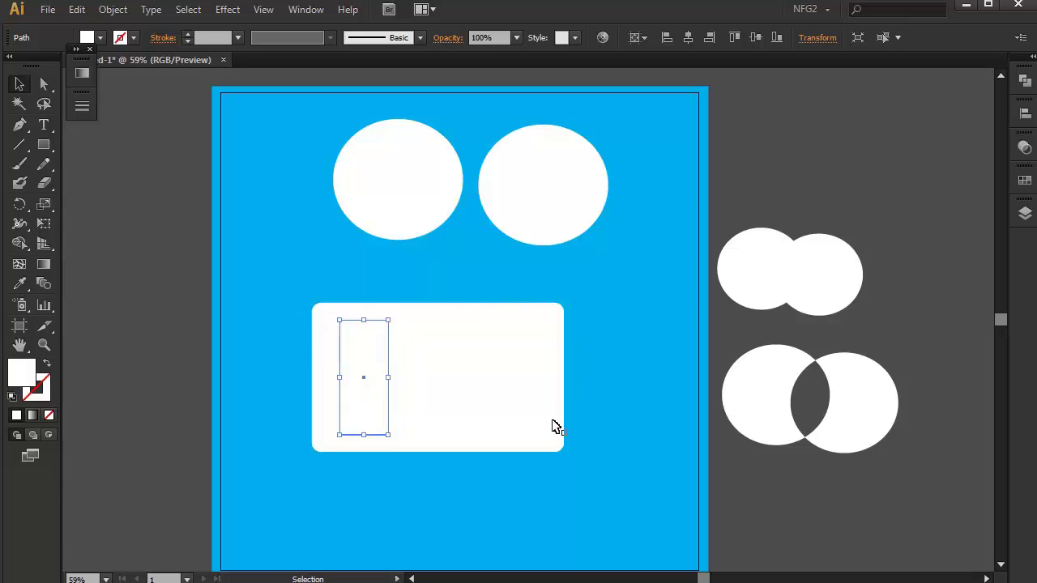
click(395, 477)
- Remove the narrow rectangle region from the card with Shape Builder and Alt, leaving a slot
drag(359, 438, 393, 370)
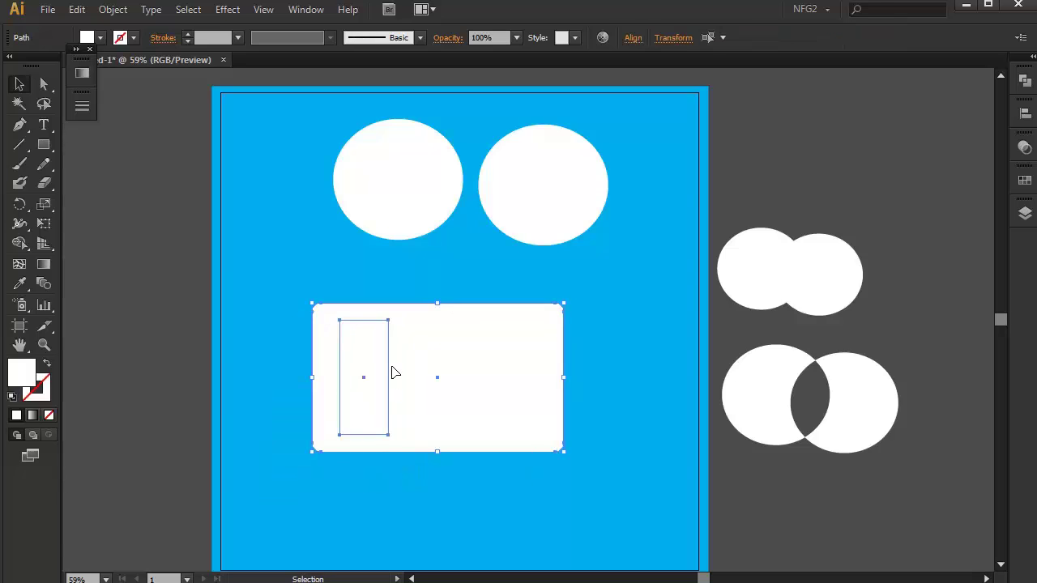
key(shift+m)
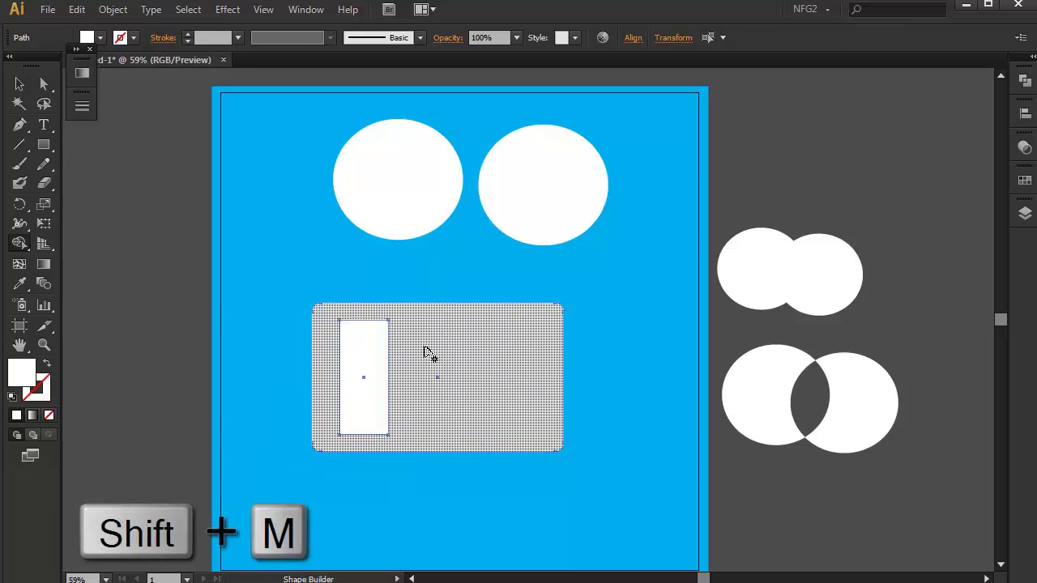
click(421, 358)
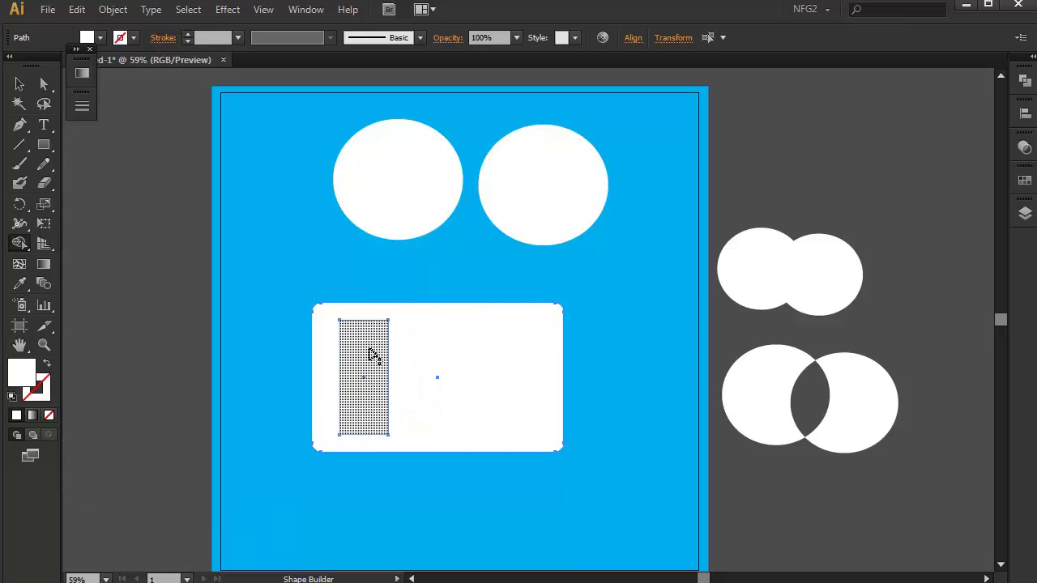
key(alt)
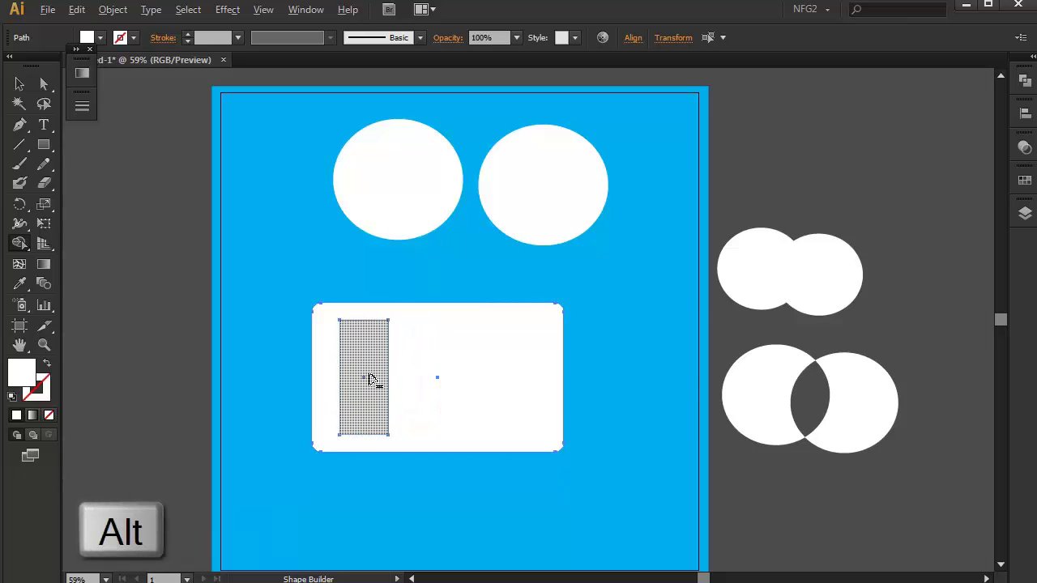
mouse_move(365, 354)
mouse_down()
mouse_move(368, 427)
mouse_move(365, 417)
mouse_move(370, 427)
mouse_move(364, 377)
mouse_move(380, 433)
mouse_up()
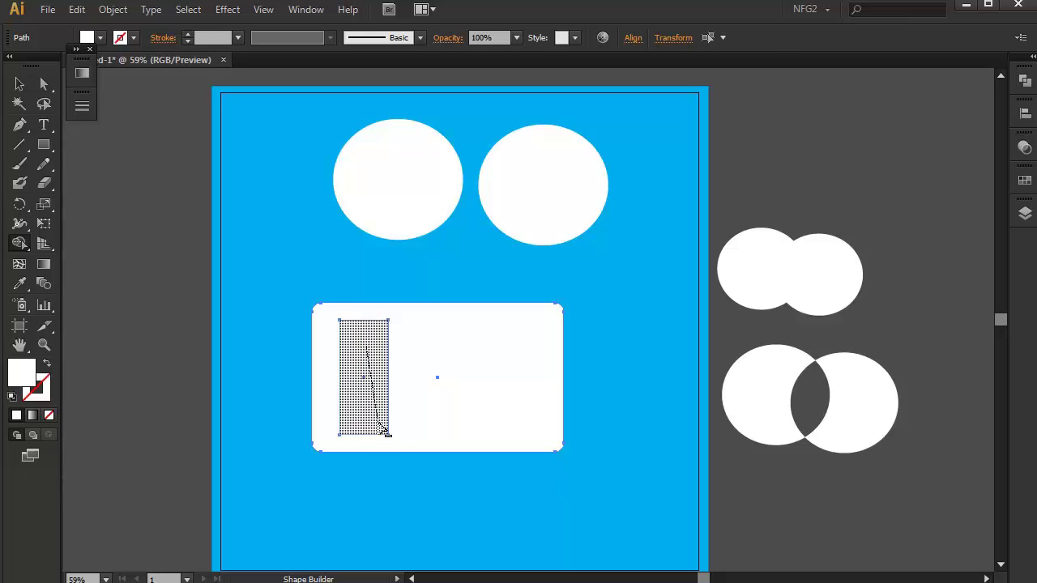
drag(386, 432, 386, 432)
key(p)
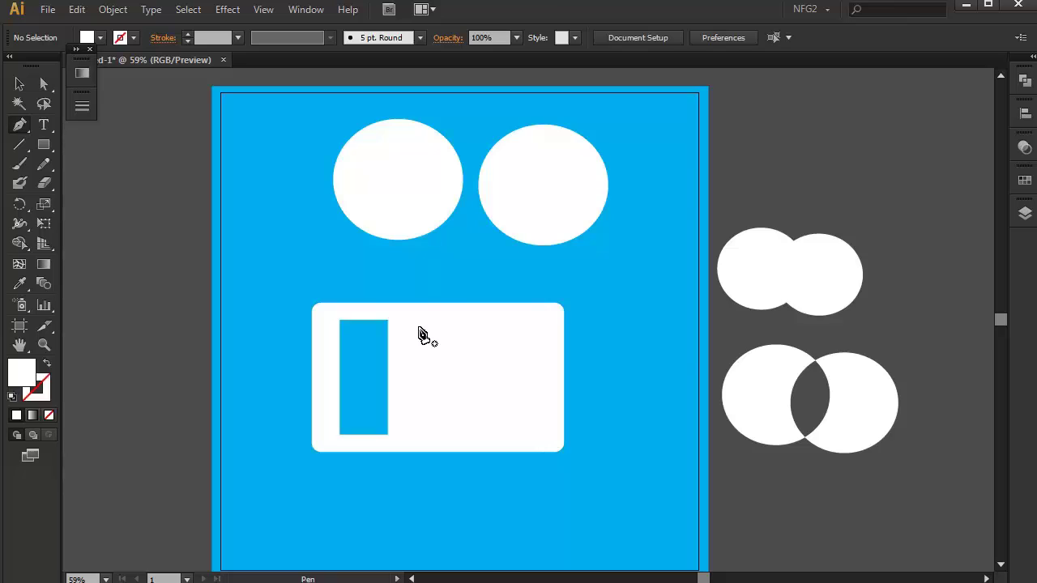
- Draw a closed seven-point lightning bolt with the Pen tool beside the slot
click(433, 325)
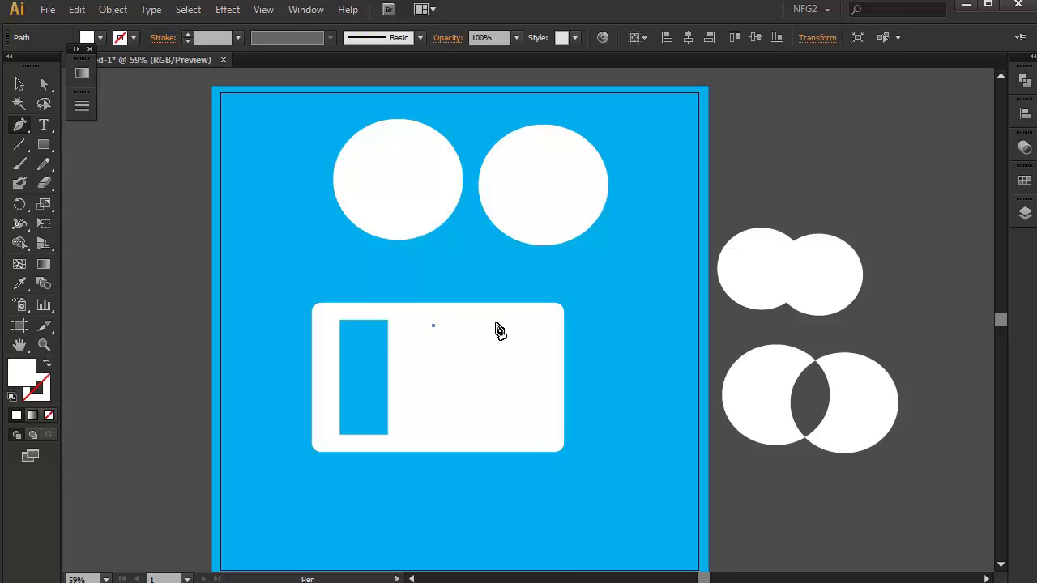
click(497, 325)
click(456, 366)
click(487, 372)
click(419, 437)
click(441, 384)
click(412, 365)
click(433, 325)
- Cut the lightning bolt out of the white card using Shape Builder with Alt
key(v)
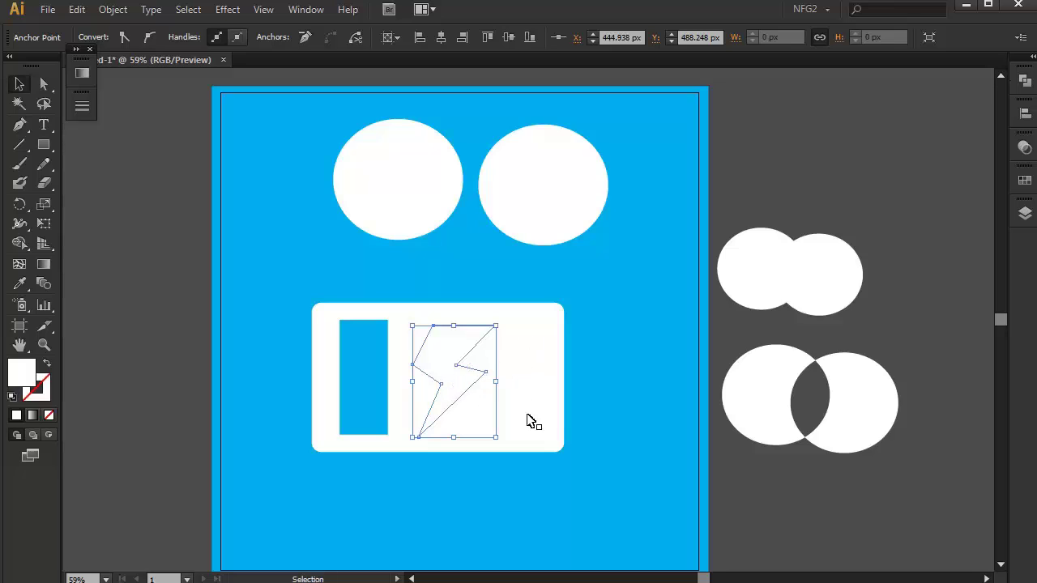
shift+click(535, 375)
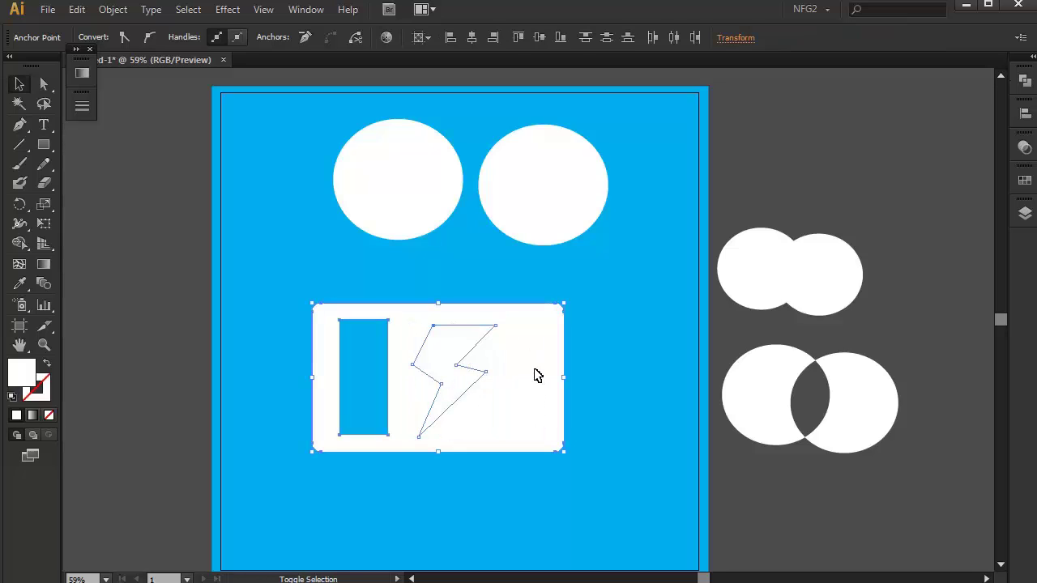
key(shift+m)
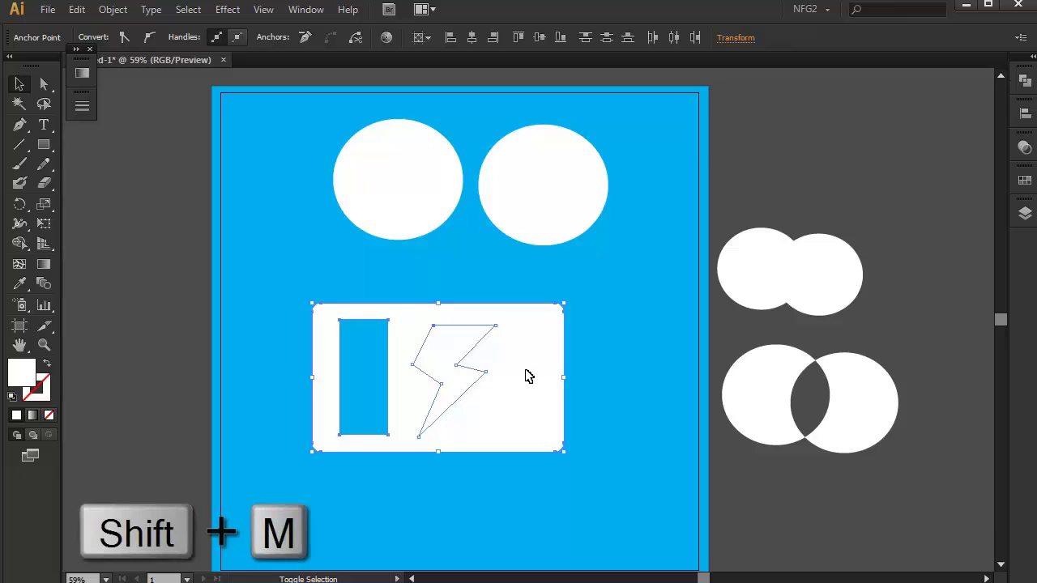
key(alt)
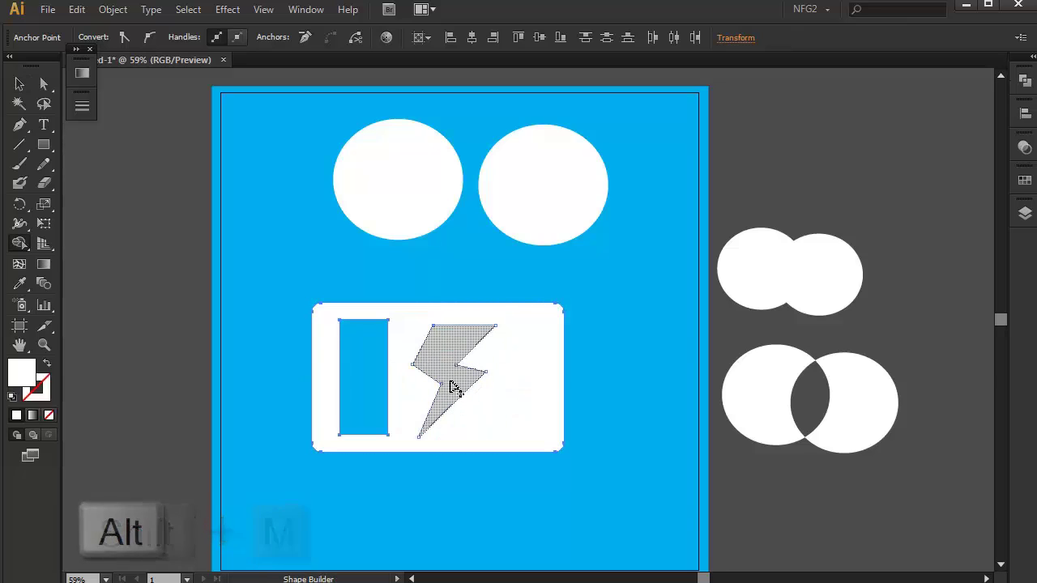
alt+click(439, 360)
key(ctrl+shift+a)
key(m)
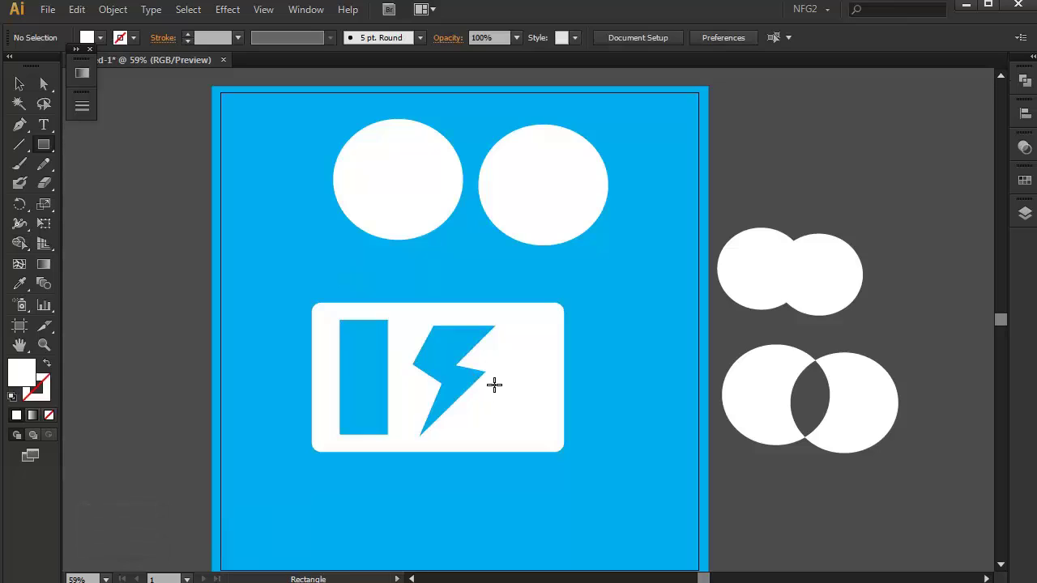
- Draw two small prong rectangles and position them overlapping the card's right edge
drag(532, 313, 659, 349)
key(v)
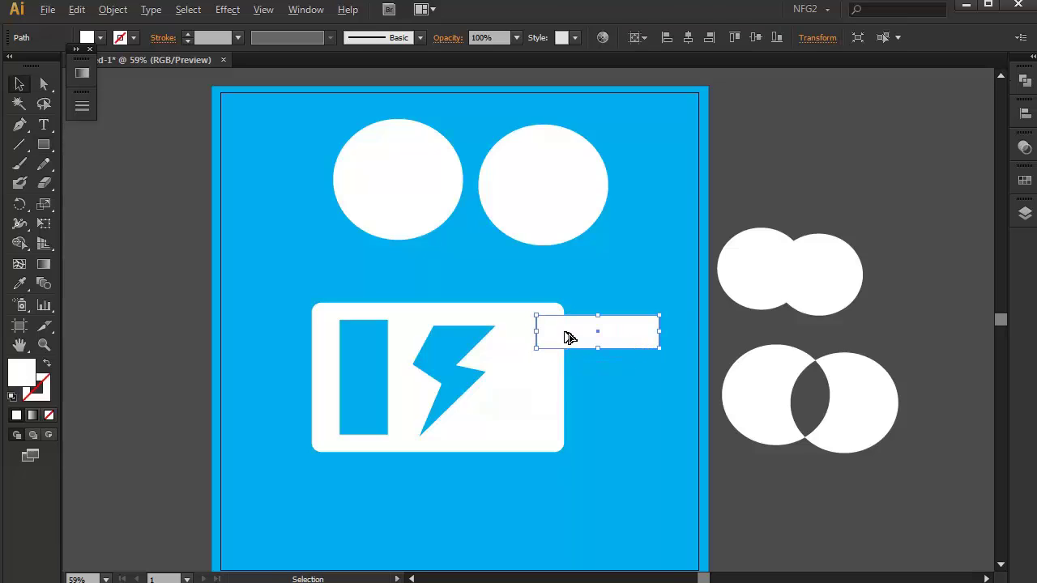
drag(590, 331, 591, 416)
drag(639, 334, 595, 346)
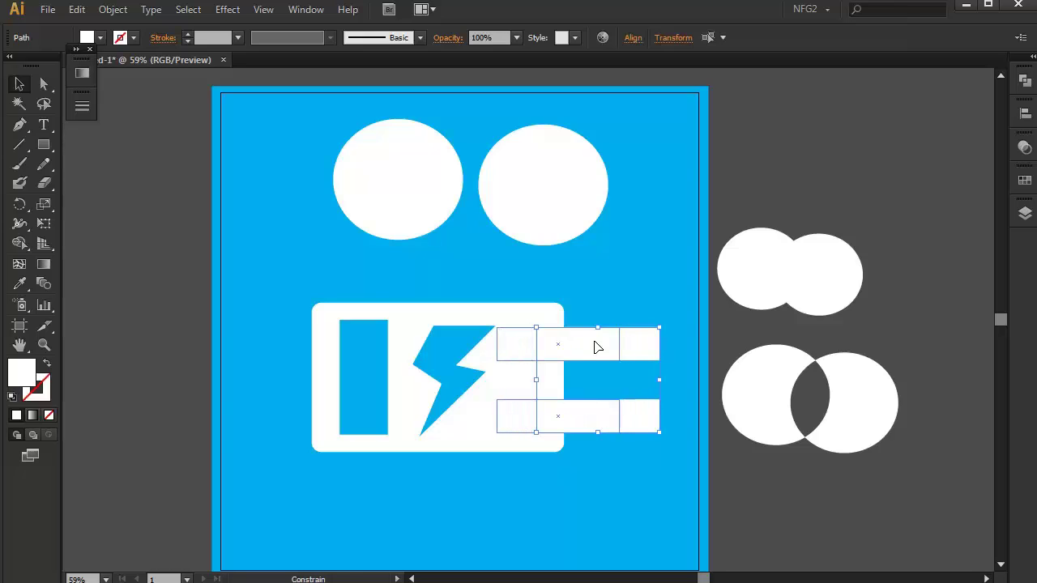
click(641, 287)
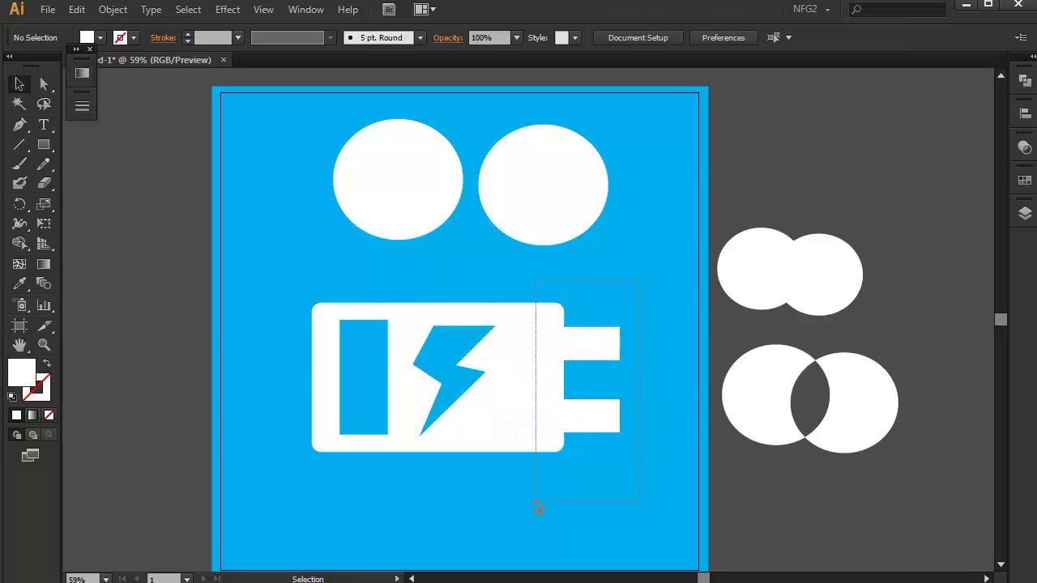
- Merge the card and both prongs into one battery shape and nudge it slightly left
drag(537, 497, 641, 382)
key(shift+m)
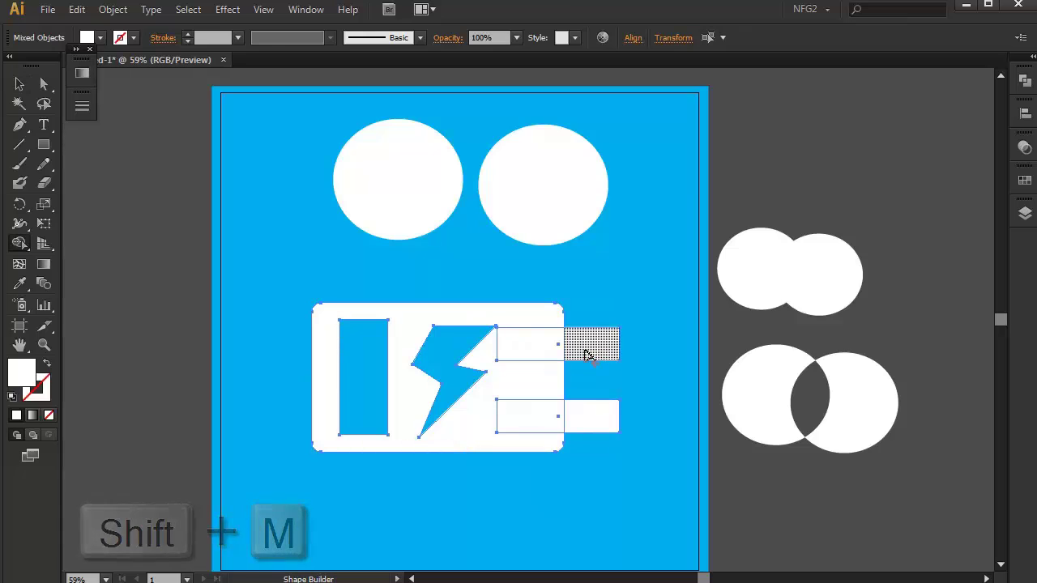
click(590, 334)
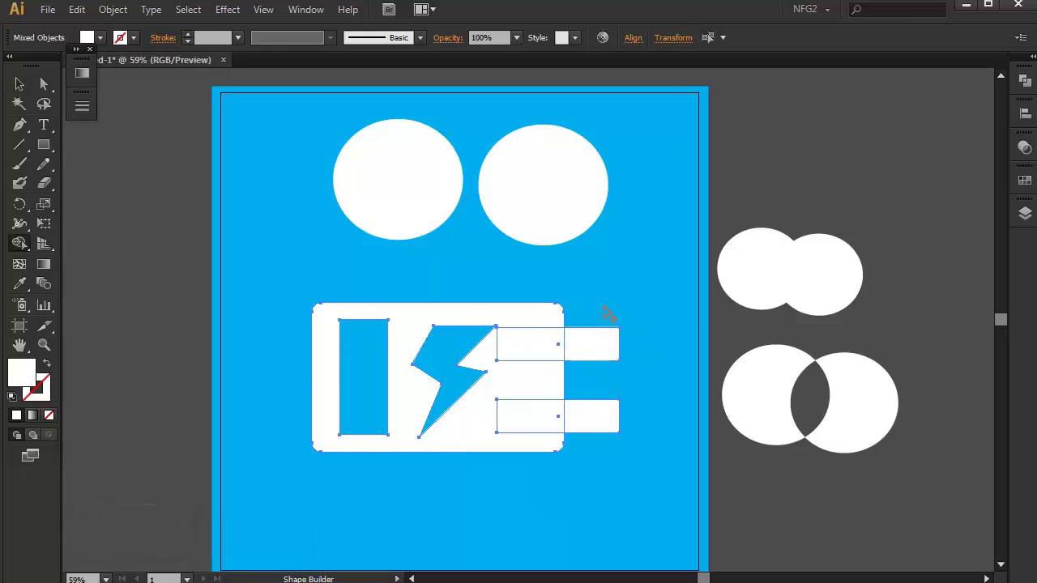
drag(636, 341, 553, 351)
drag(651, 423, 546, 425)
mouse_move(534, 478)
mouse_down()
mouse_move(523, 268)
mouse_move(551, 277)
mouse_move(558, 301)
mouse_move(586, 281)
mouse_up()
key(ctrl+shift+a)
key(v)
mouse_move(523, 437)
mouse_down()
mouse_move(526, 430)
mouse_move(466, 414)
mouse_move(515, 423)
mouse_up()
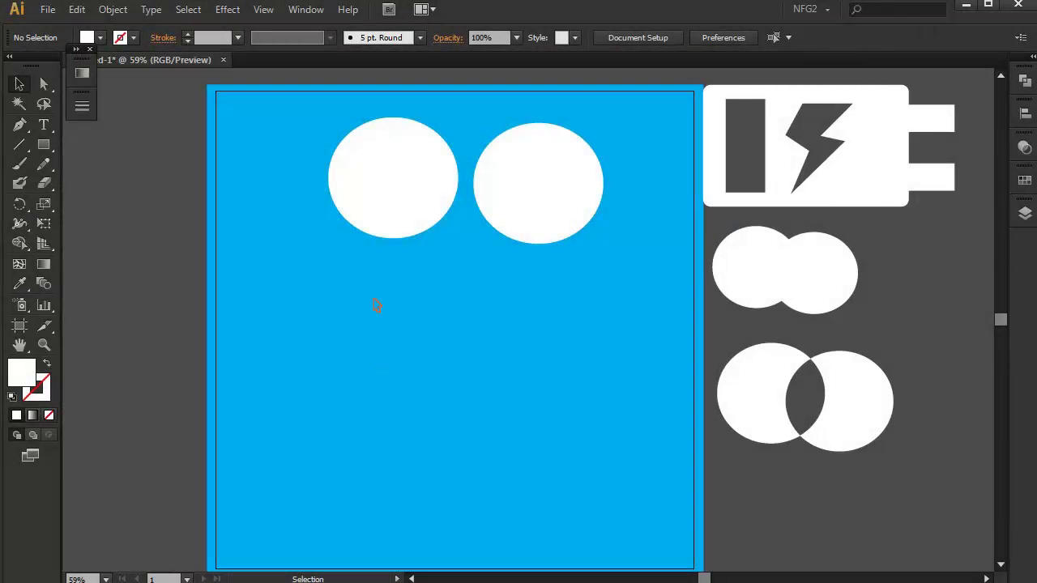
- Draw six overlapping white ellipses with the Ellipse tool (L) to form a cloud
key(l)
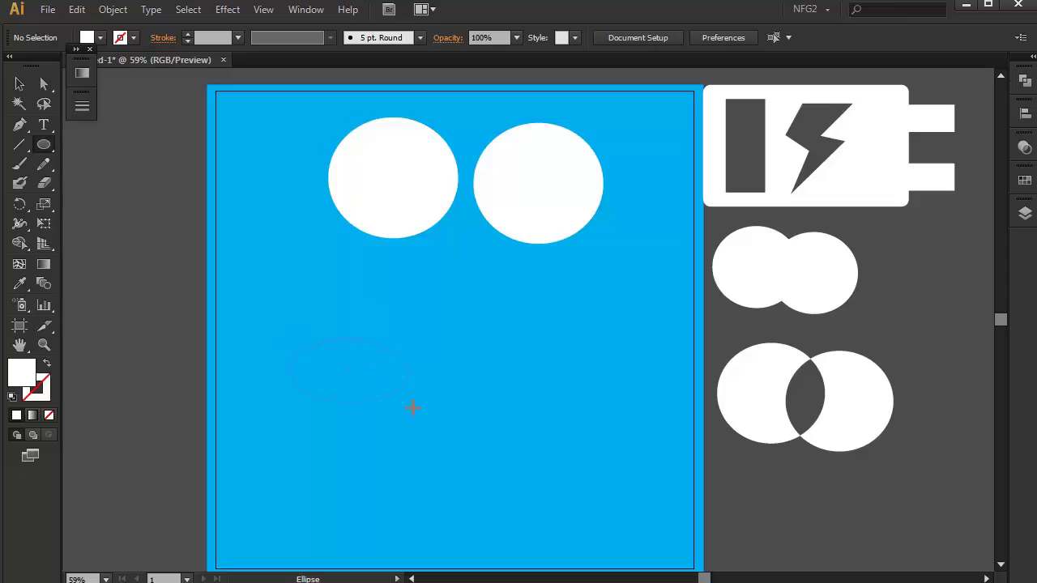
drag(434, 387, 449, 421)
drag(373, 296, 500, 370)
drag(382, 347, 590, 421)
drag(476, 333, 531, 371)
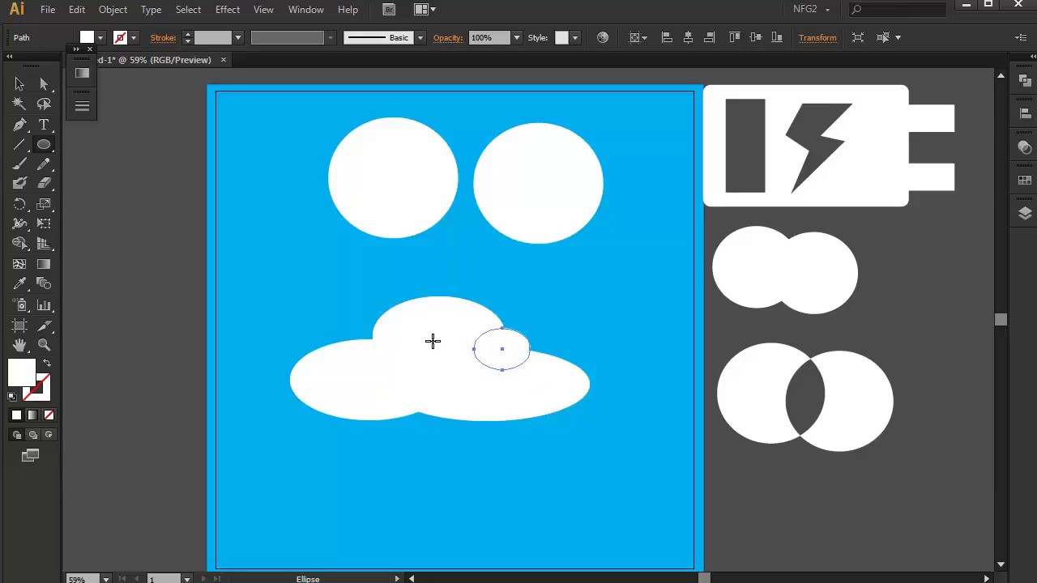
drag(337, 317, 415, 373)
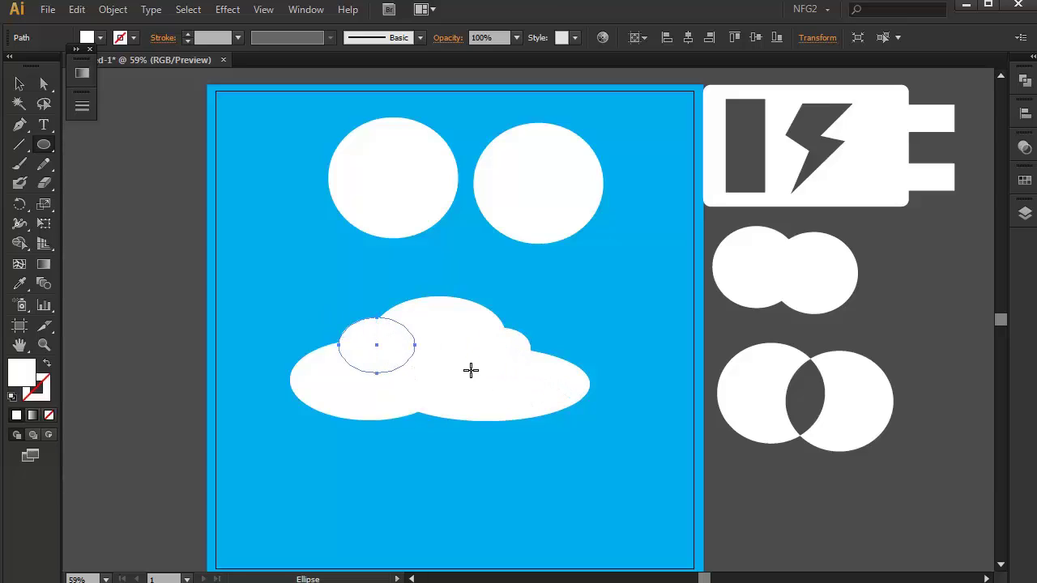
drag(291, 370, 487, 428)
key(v)
click(448, 451)
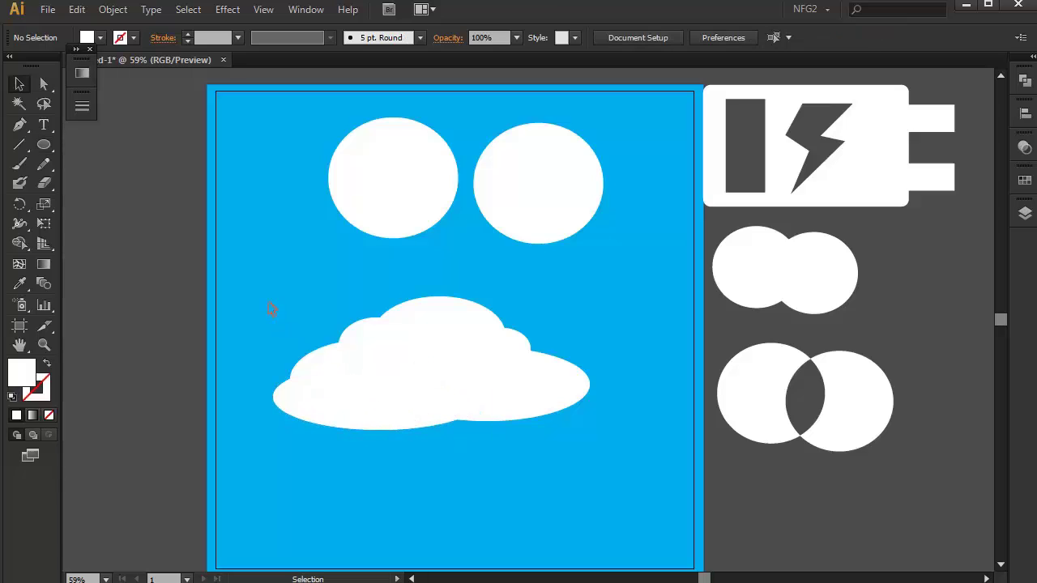
- Select all cloud ellipses and Shift-sweep the Shape Builder over them to unite every region
drag(634, 481, 631, 478)
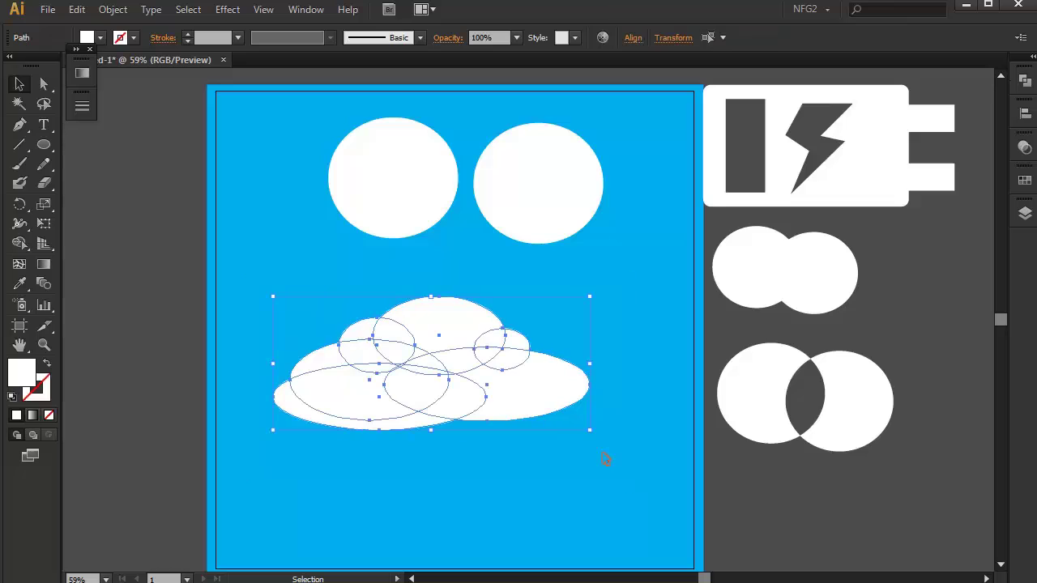
key(shift+m)
mouse_move(293, 290)
mouse_down()
mouse_move(625, 488)
mouse_move(616, 508)
mouse_move(590, 457)
mouse_move(589, 381)
mouse_move(537, 493)
mouse_move(634, 360)
mouse_move(492, 410)
mouse_move(555, 427)
mouse_move(625, 374)
mouse_move(583, 465)
mouse_move(615, 396)
mouse_move(553, 386)
mouse_move(320, 471)
mouse_move(614, 454)
mouse_move(626, 425)
mouse_move(609, 410)
mouse_move(374, 298)
mouse_move(555, 317)
mouse_move(534, 470)
mouse_move(705, 235)
mouse_move(630, 299)
mouse_move(633, 320)
mouse_move(629, 290)
mouse_move(632, 345)
mouse_move(592, 446)
mouse_up()
key(shift)
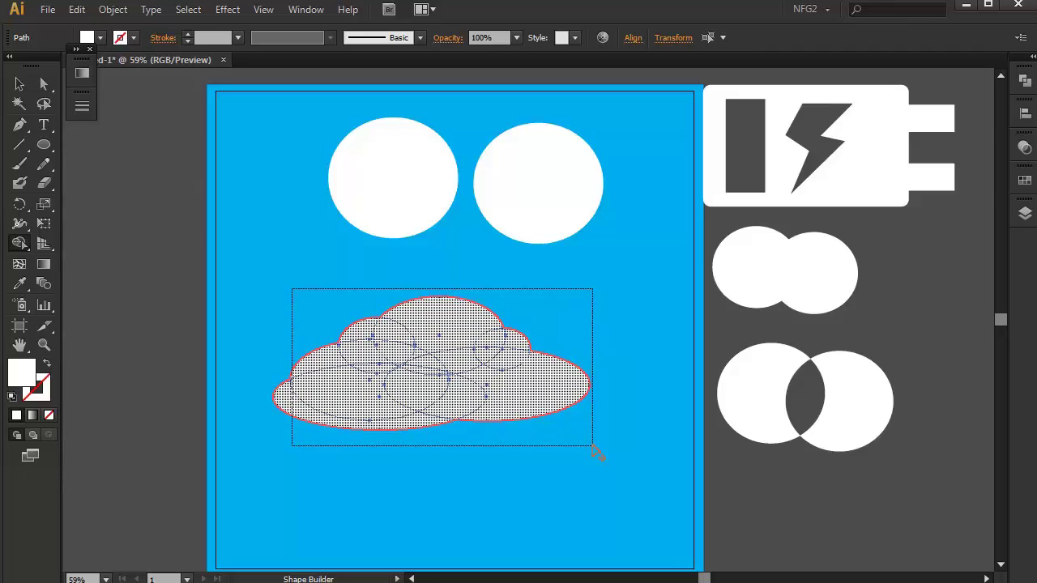
drag(592, 447, 594, 447)
key(ctrl+shift+a)
key(v)
key(l)
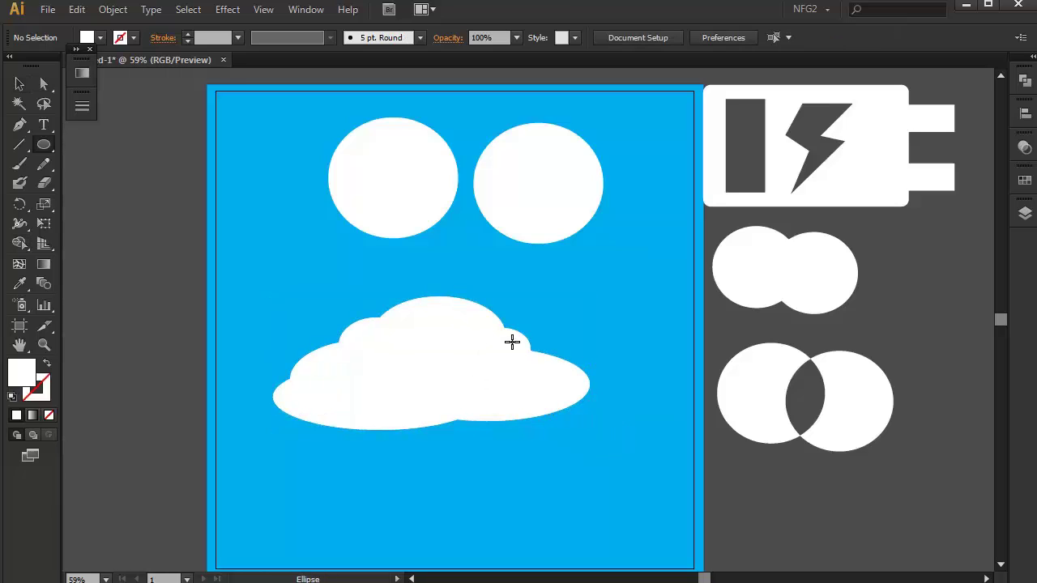
- Add three more ellipses on the cloud's right, bottom right and left sides
mouse_move(451, 295)
mouse_down()
mouse_move(555, 378)
mouse_move(660, 400)
mouse_move(648, 398)
mouse_up()
drag(505, 365, 620, 416)
drag(287, 332, 406, 411)
- Select all cloud shapes and unite them with the Shape Builder into one cloud
key(ctrl+shift+a)
key(v)
drag(255, 272, 636, 443)
key(shift+m)
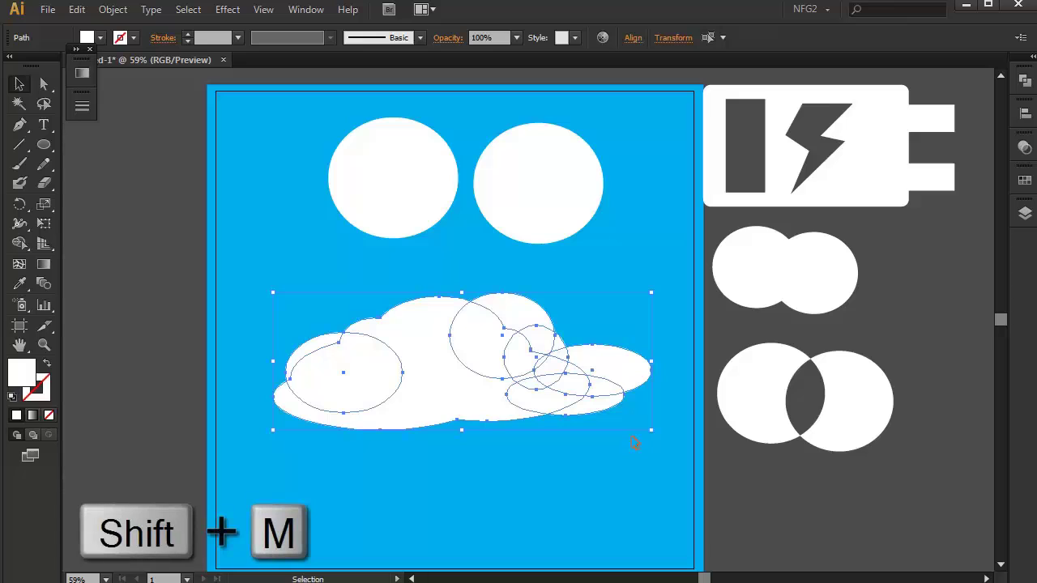
mouse_move(248, 256)
mouse_down()
mouse_move(666, 483)
mouse_move(665, 522)
mouse_move(648, 482)
mouse_move(673, 470)
mouse_up()
key(ctrl+shift+a)
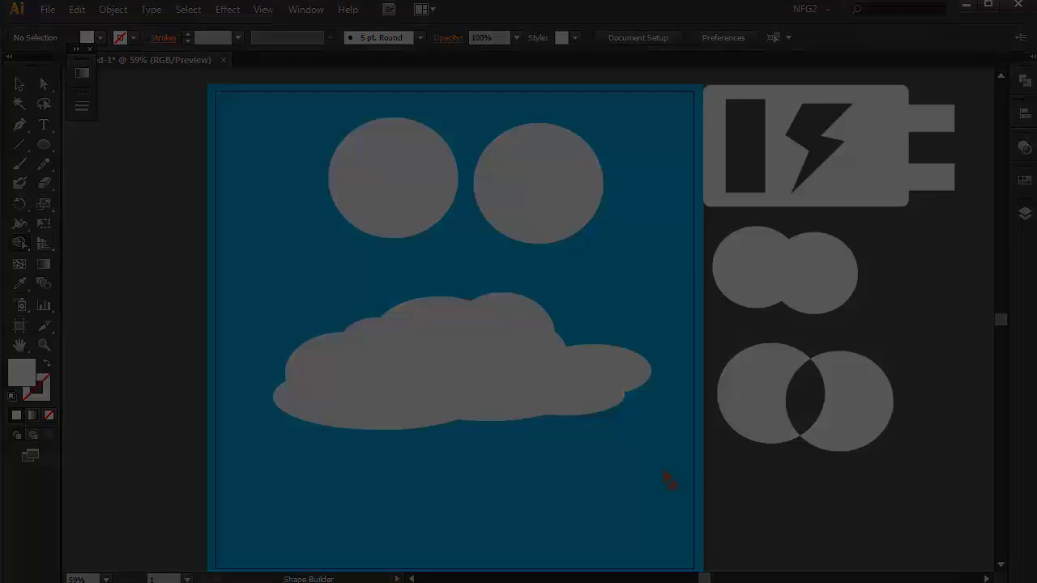